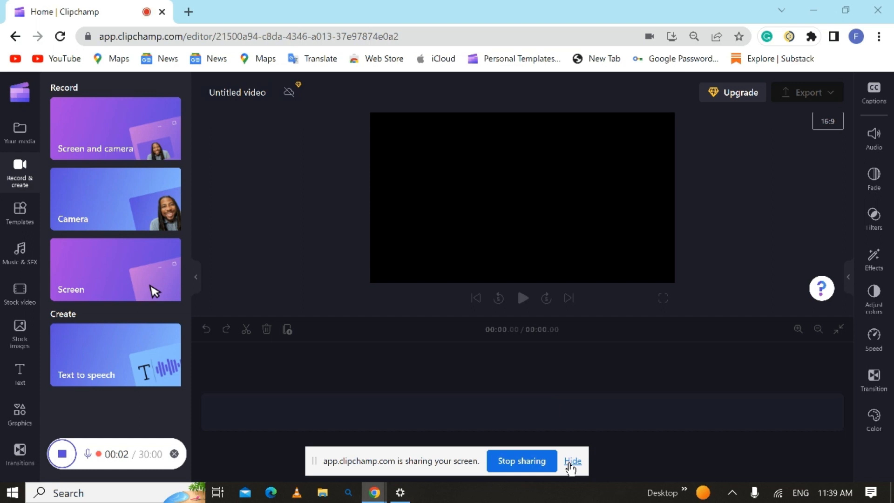
- Hide the screen-sharing notice and open a new browser tab
left_click(570, 464)
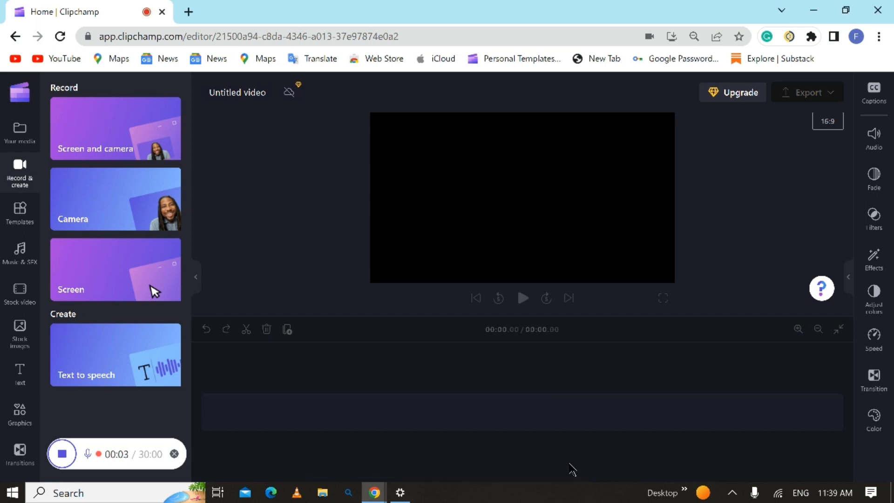
left_click(189, 12)
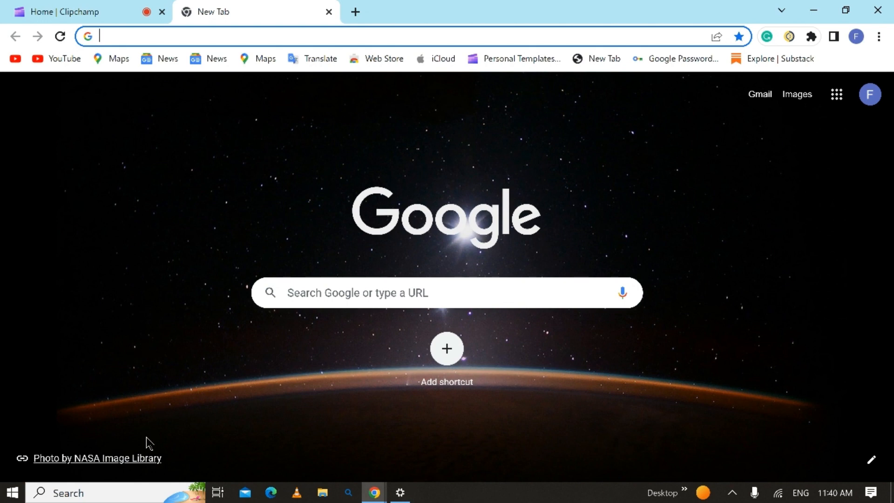
- Switch to Windows Settings, open Update & Security, and retry the Windows update installation
left_click(110, 493)
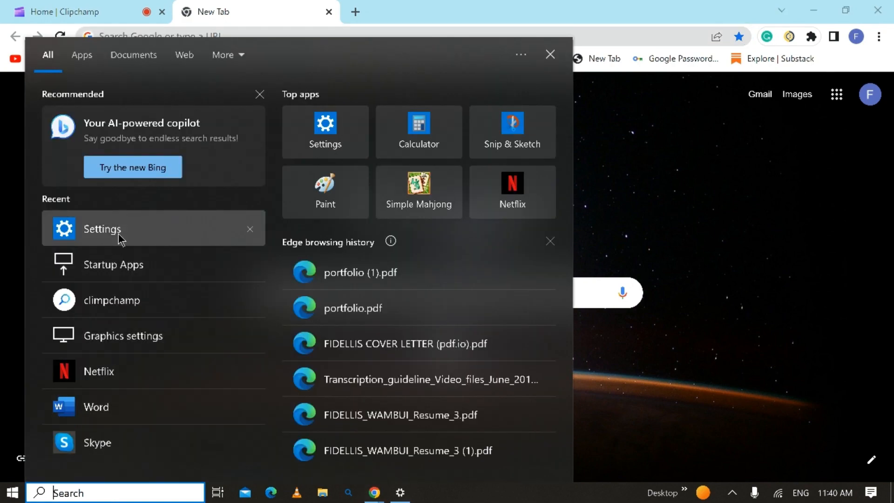
left_click(120, 239)
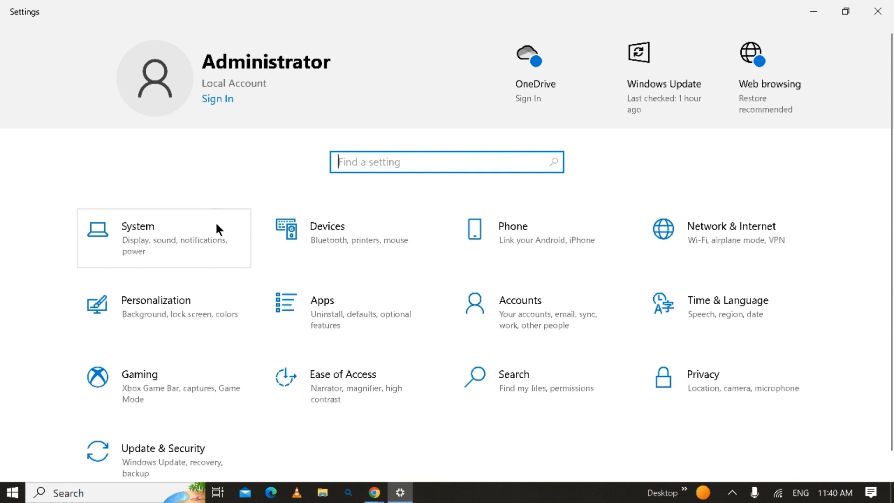
left_click(157, 451)
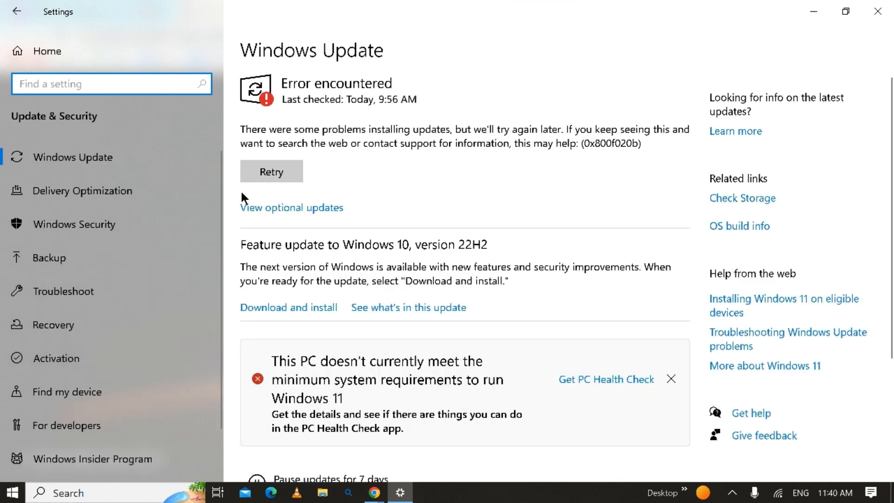
left_click(272, 172)
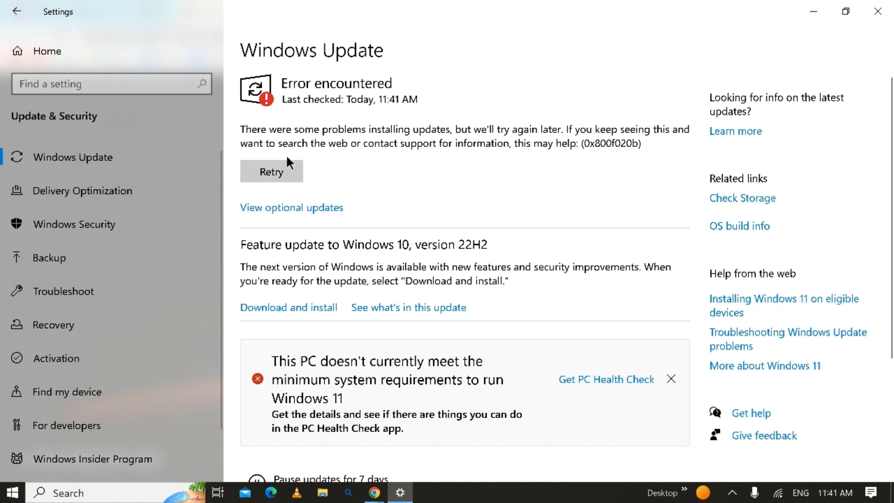
- In the Windows Update advanced options, pause updates until Friday, April 21, 2023
scroll(422, 362, "down", 4)
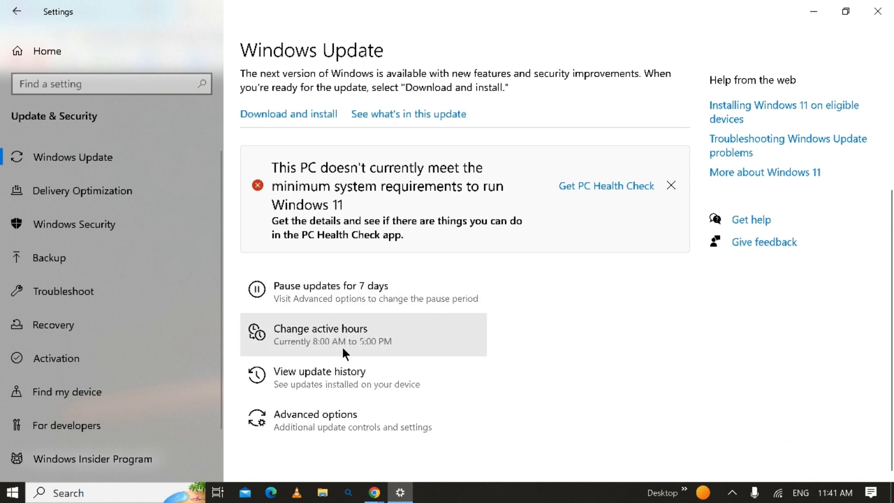
scroll(300, 358, "up", 4)
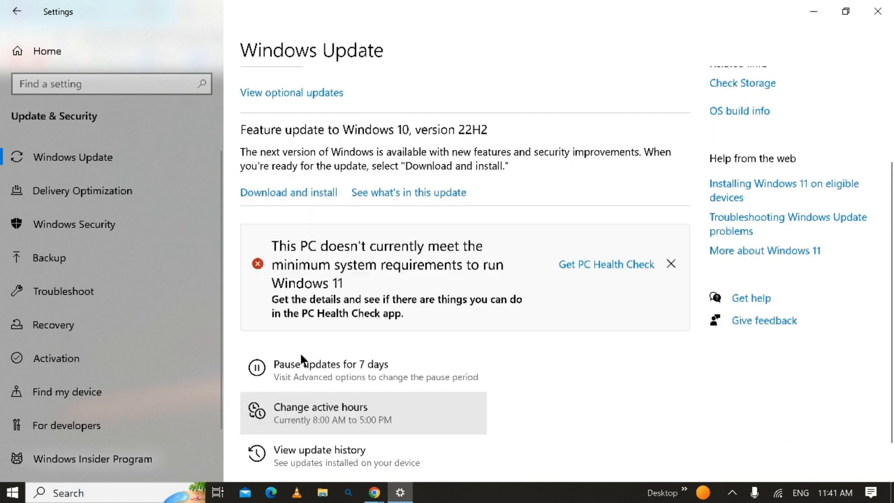
left_click(309, 308)
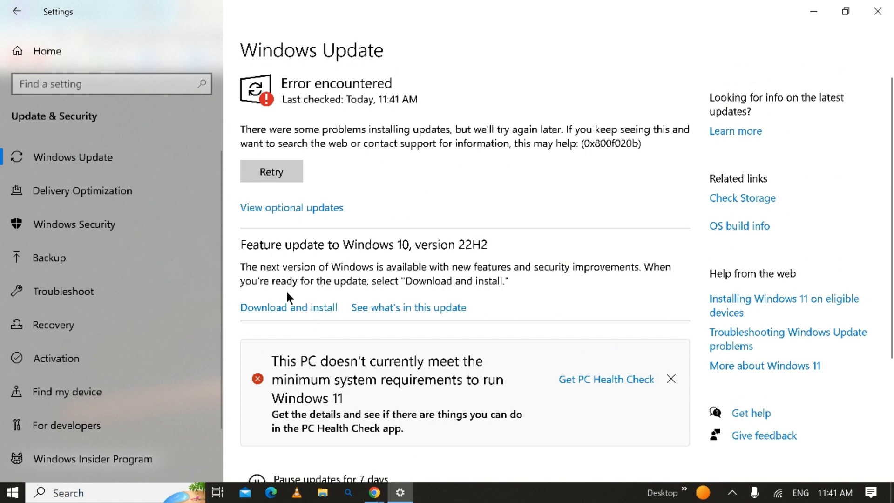
scroll(318, 302, "down", 4)
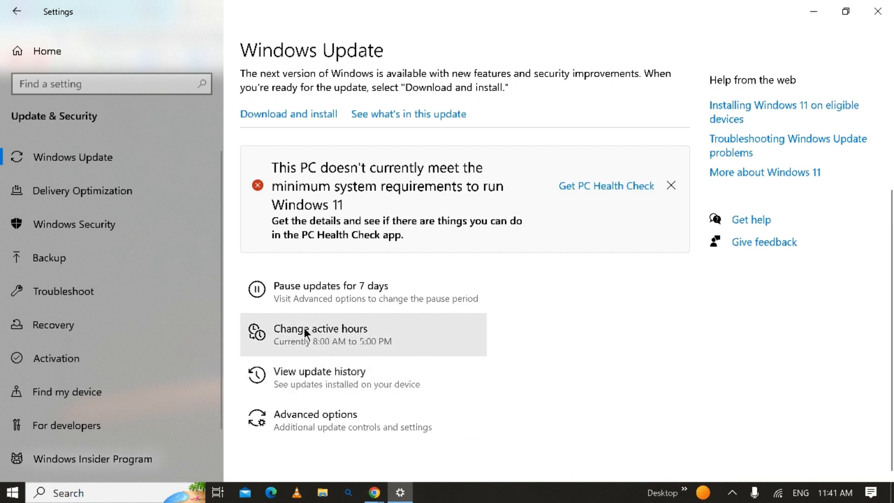
left_click(295, 412)
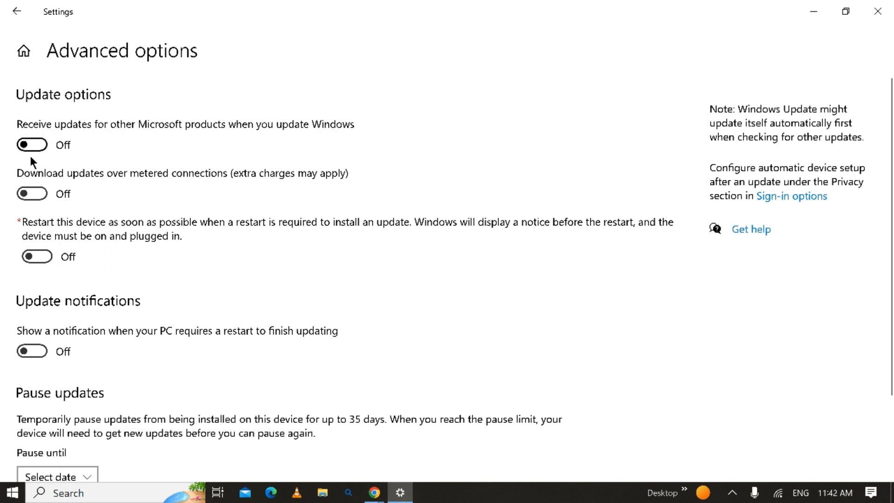
scroll(48, 352, "down", 2)
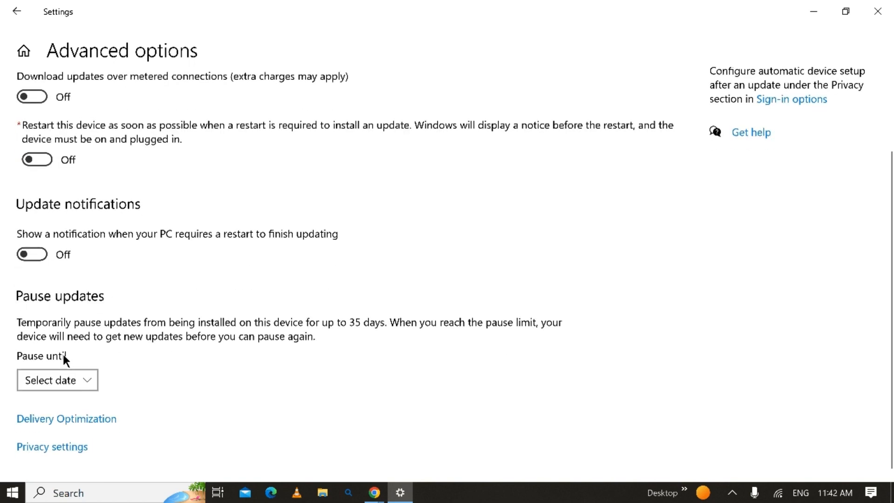
left_click(72, 379)
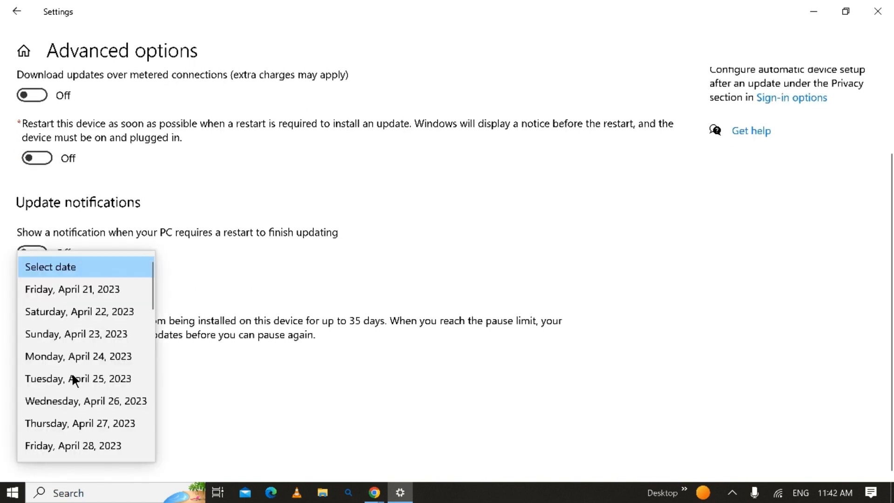
left_click(80, 289)
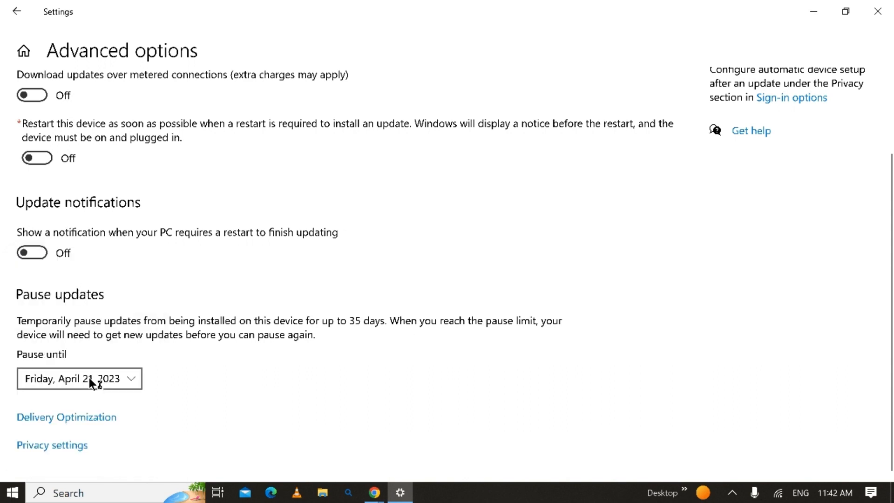
- Turn on restart-required notifications and restarting as soon as possible for updates, and return to the Settings home page
left_click(36, 259)
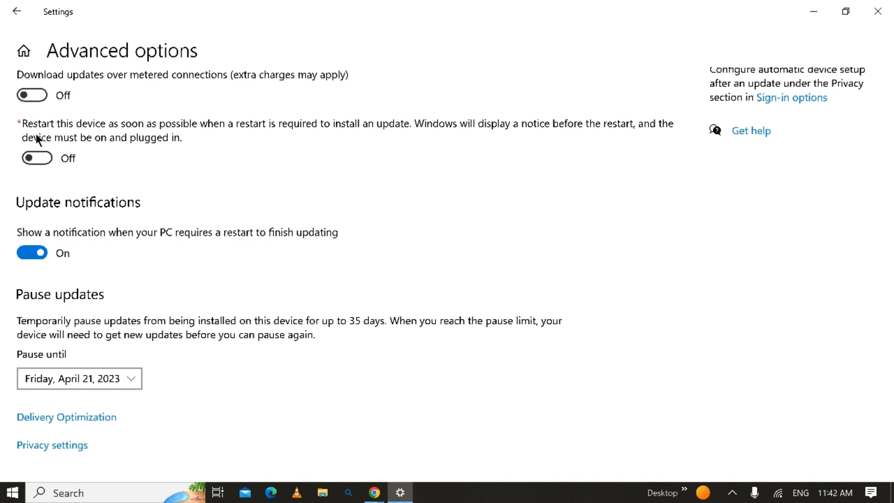
left_click(37, 158)
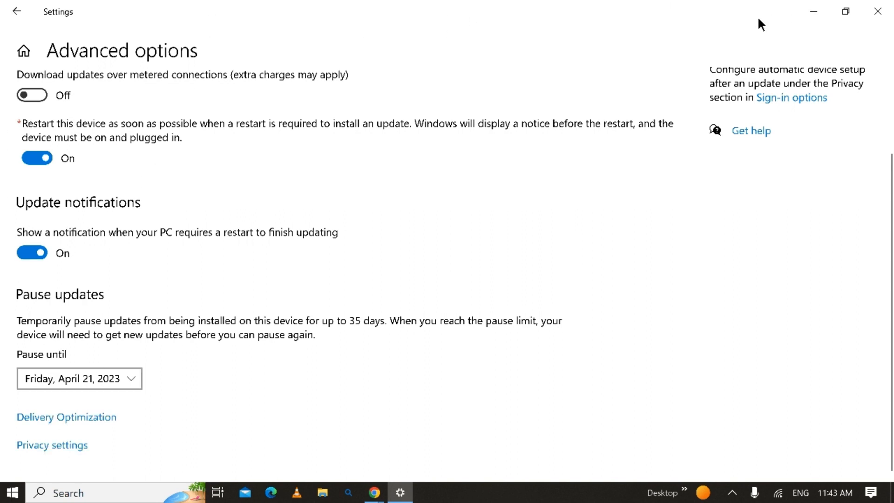
left_click(18, 14)
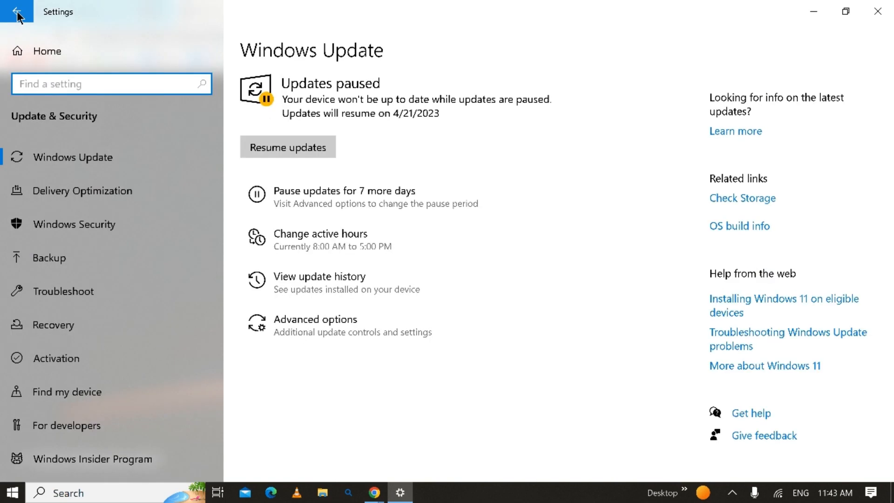
left_click(11, 14)
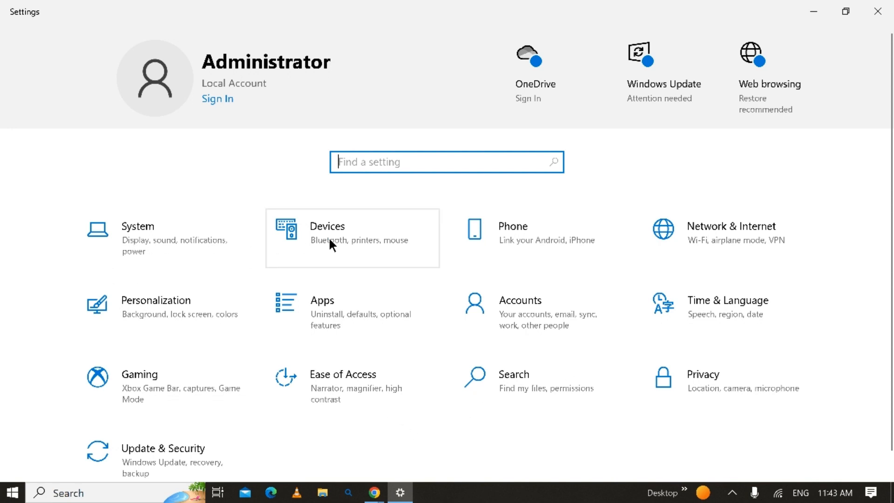
- Review the Wi-Fi options under Network & Internet, including random hardware addresses and Hotspot 2.0 networks, and return to the Settings home page
scroll(411, 289, "down", 1)
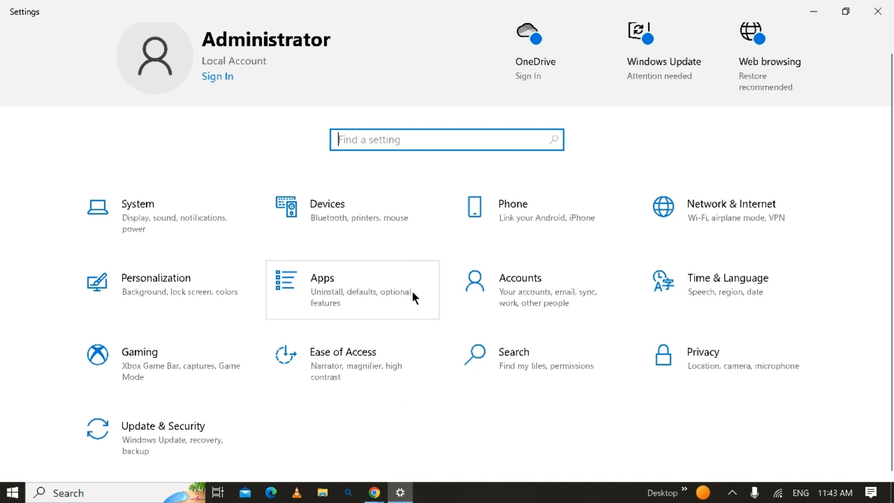
left_click(676, 208)
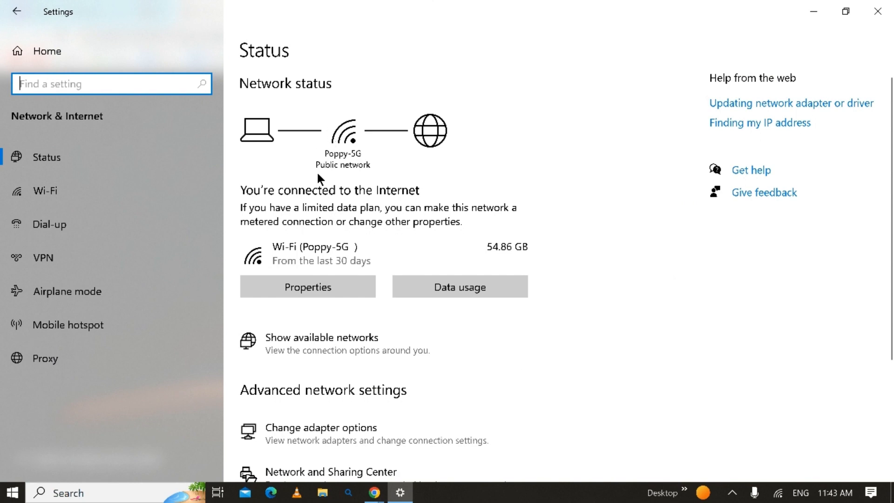
left_click(28, 188)
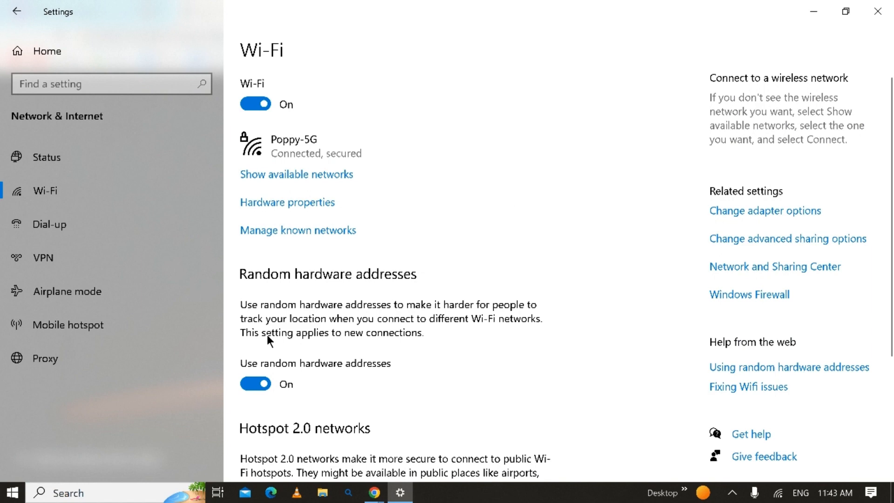
scroll(292, 373, "down", 4)
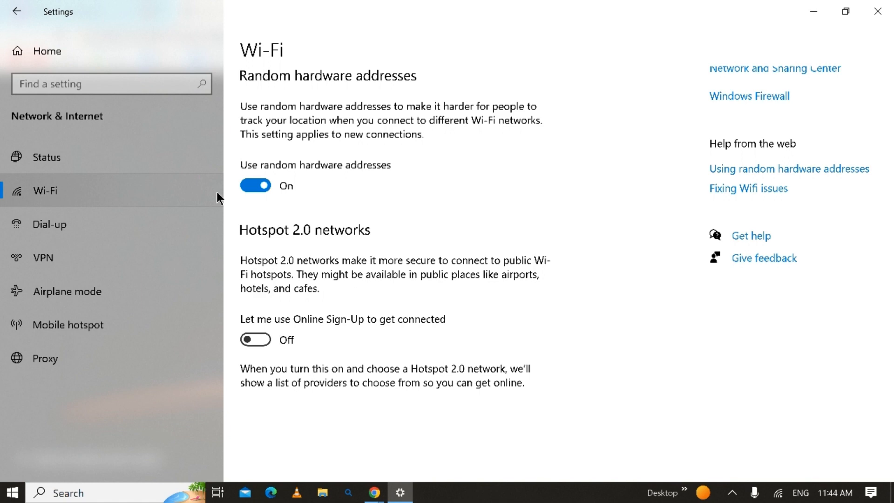
left_click(18, 14)
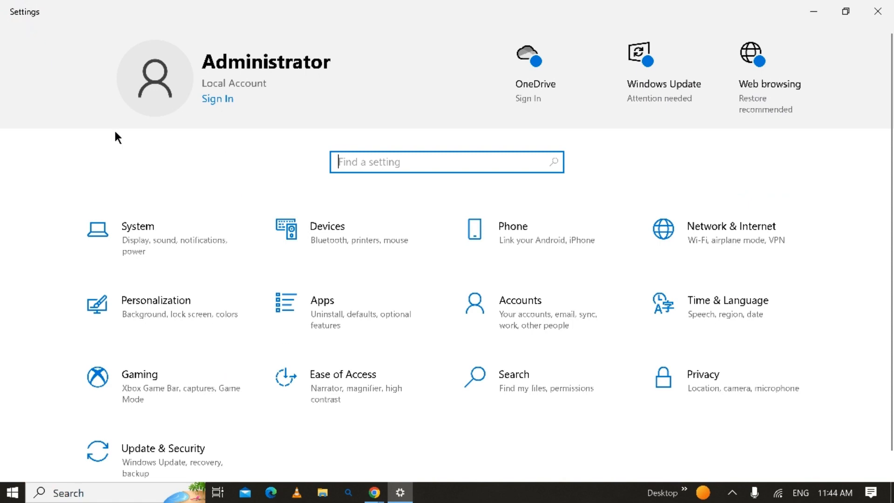
- Search the settings for "lo" and open the location privacy settings
left_click(733, 390)
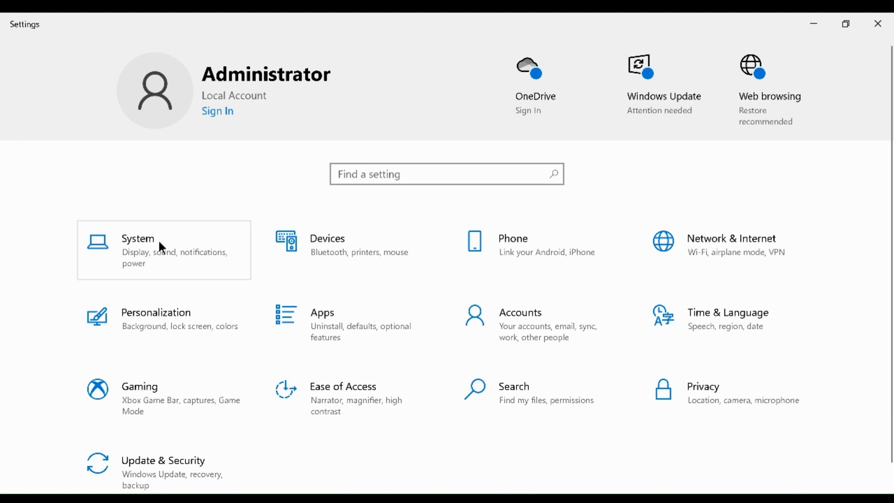
left_click(401, 178)
type("lo")
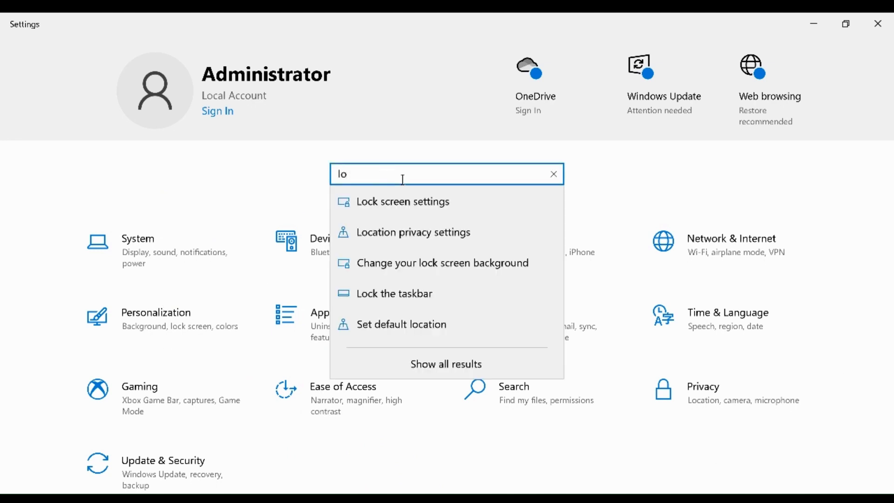
left_click(415, 234)
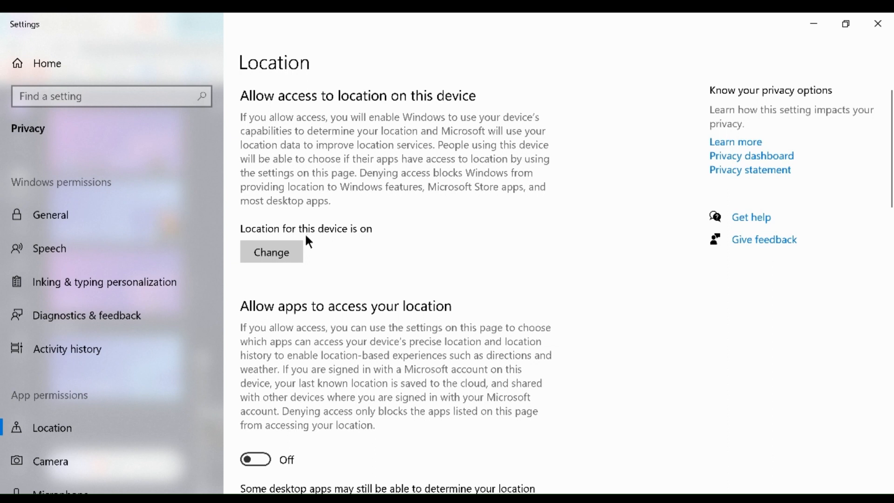
- Turn location access for this device off and back on
left_click(273, 251)
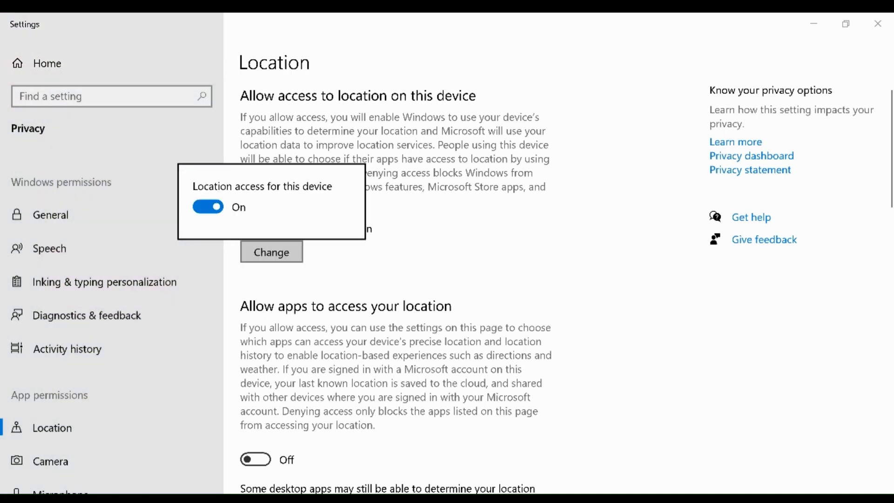
left_click(199, 212)
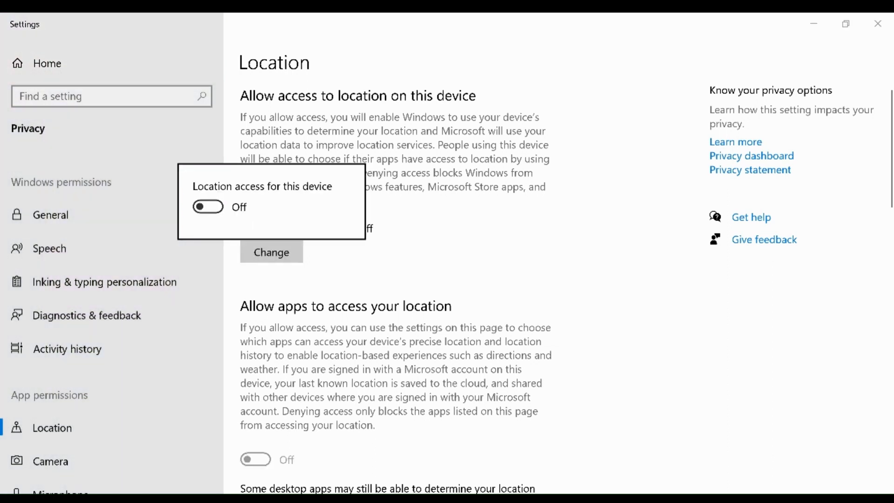
left_click(325, 292)
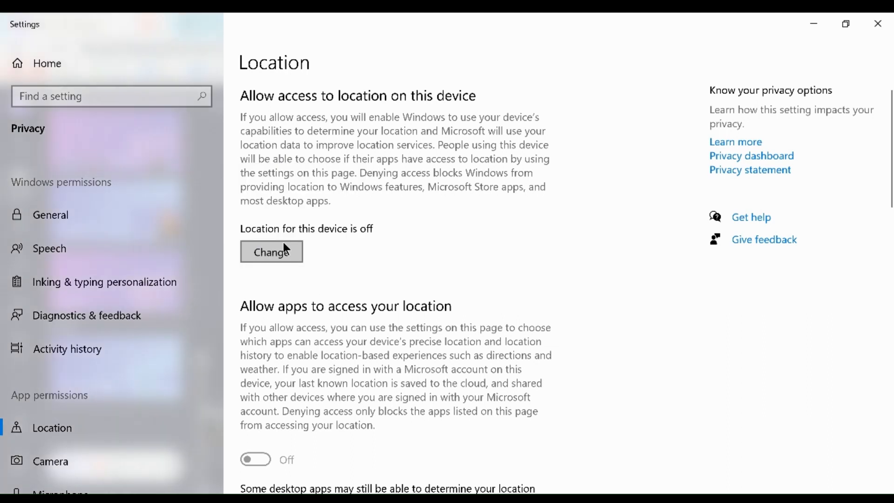
left_click(275, 257)
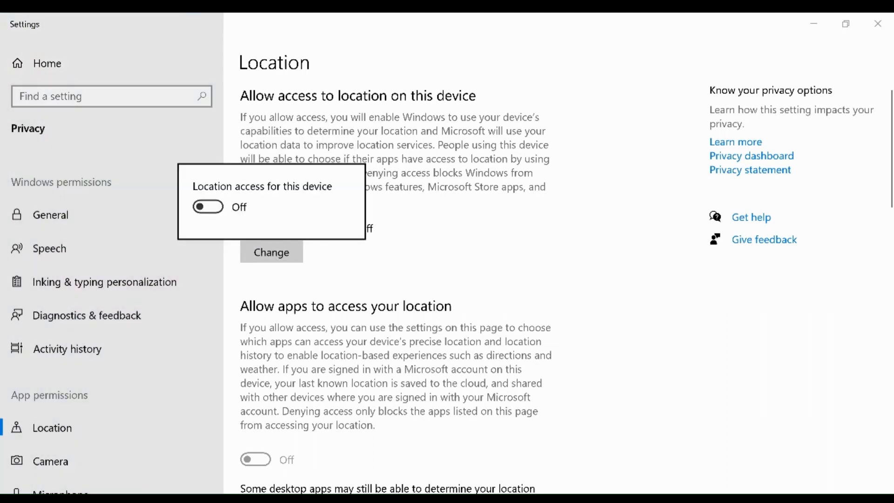
left_click(208, 208)
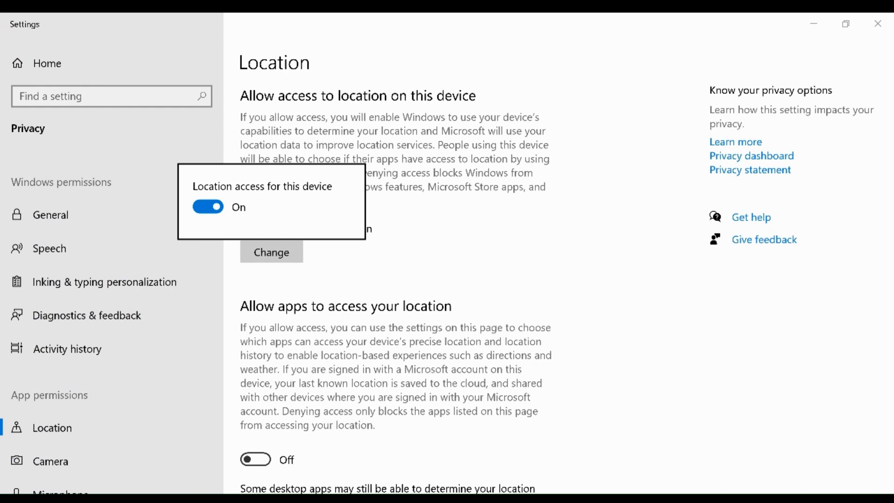
left_click(306, 254)
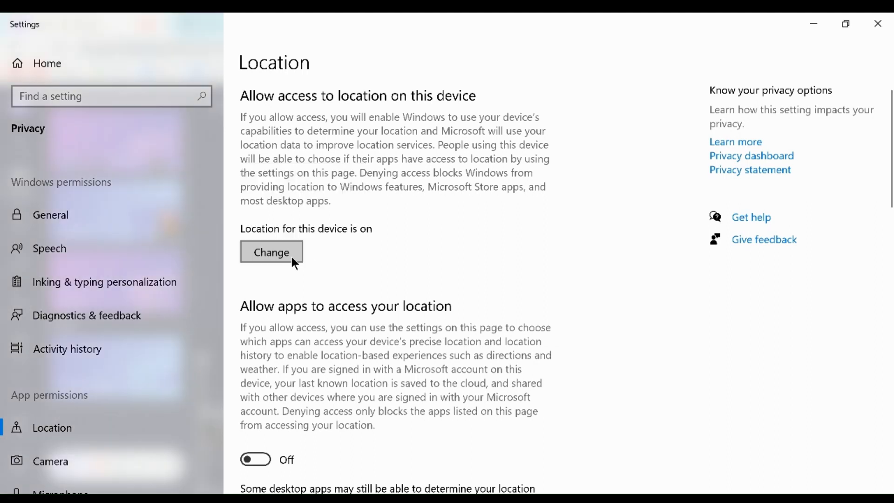
- Examine the default location, location history and per-app access options on the Location page
scroll(306, 340, "down", 5)
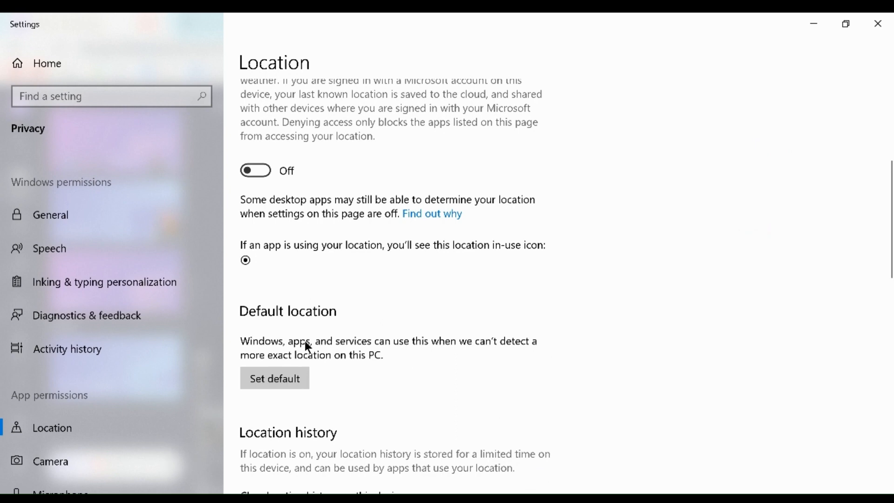
scroll(294, 312, "down", 5)
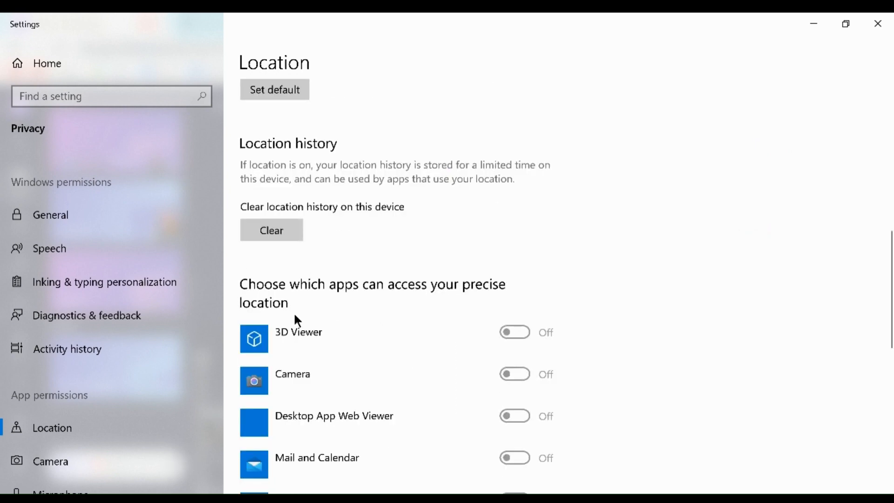
scroll(294, 312, "up", 10)
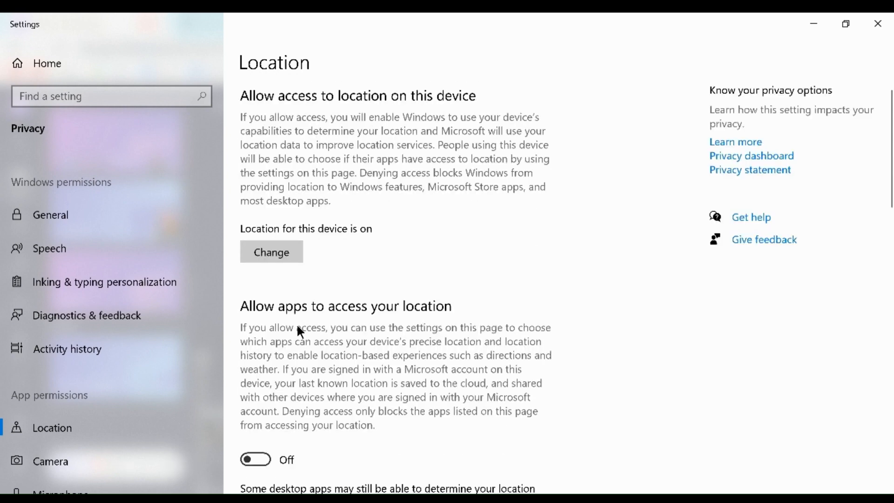
- Review the app location access switch, the in-use icon note, the location history option and the list of apps using precise location
scroll(300, 402, "down", 2)
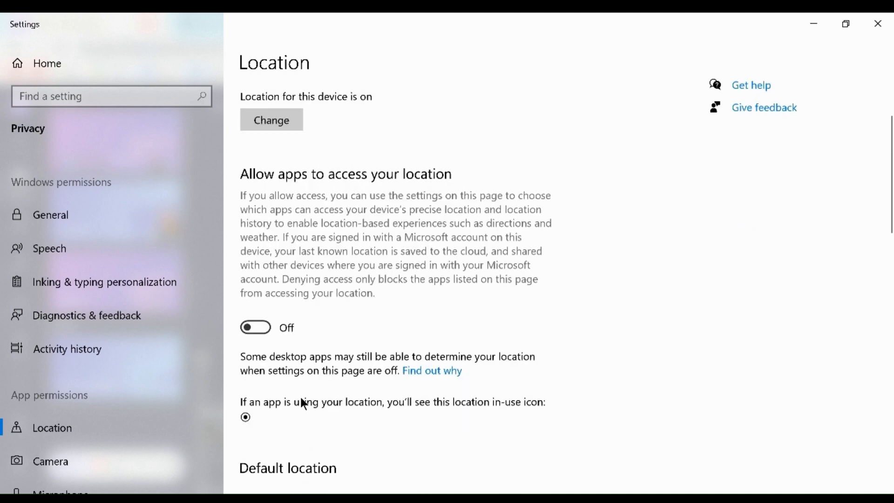
scroll(302, 402, "up", 3)
scroll(303, 385, "down", 5)
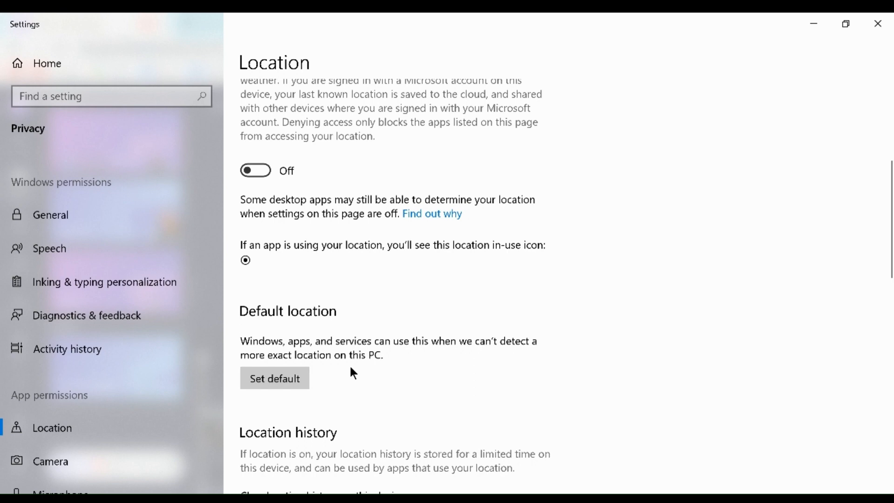
scroll(352, 373, "down", 5)
scroll(301, 350, "down", 5)
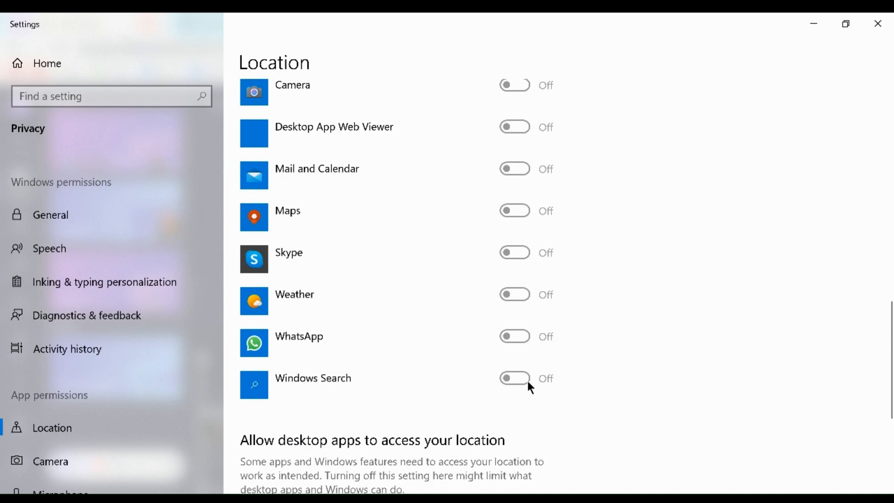
scroll(483, 281, "up", 10)
scroll(482, 281, "down", 5)
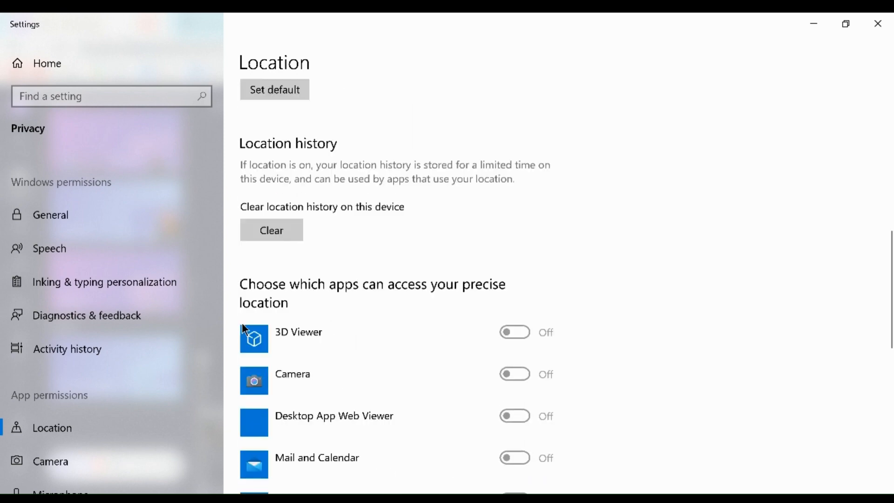
scroll(423, 333, "down", 5)
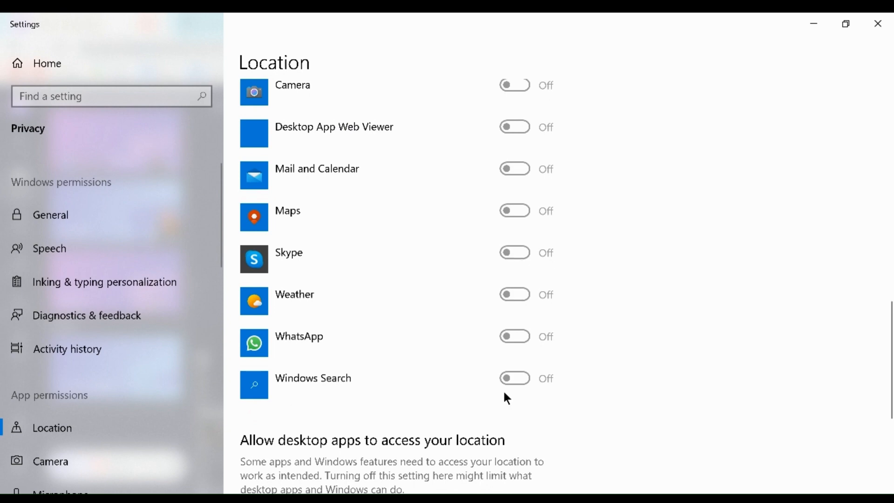
scroll(491, 321, "up", 10)
scroll(491, 321, "down", 10)
scroll(523, 407, "up", 5)
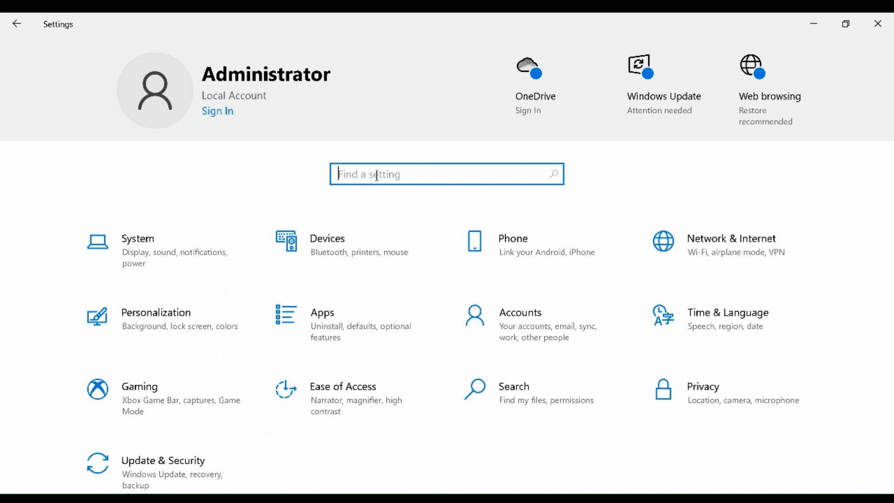
- Search the settings for "feedb" and open the Diagnostics & feedback settings
type("feed")
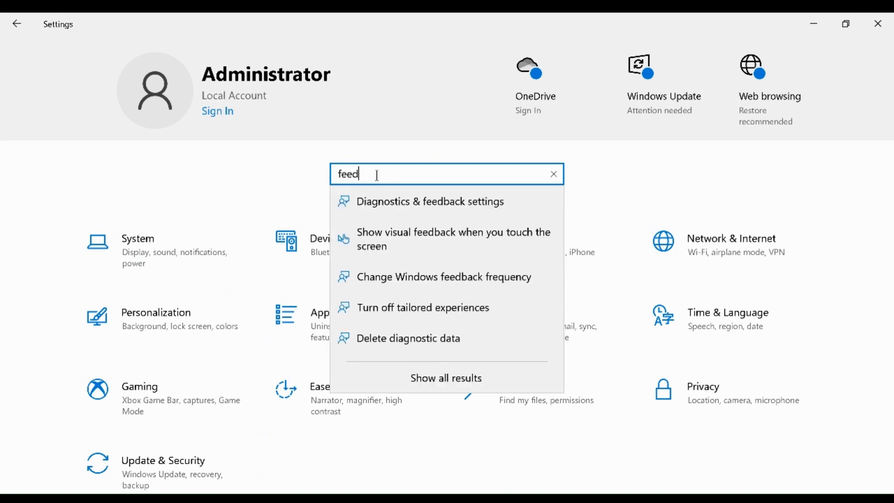
type("b")
left_click(454, 200)
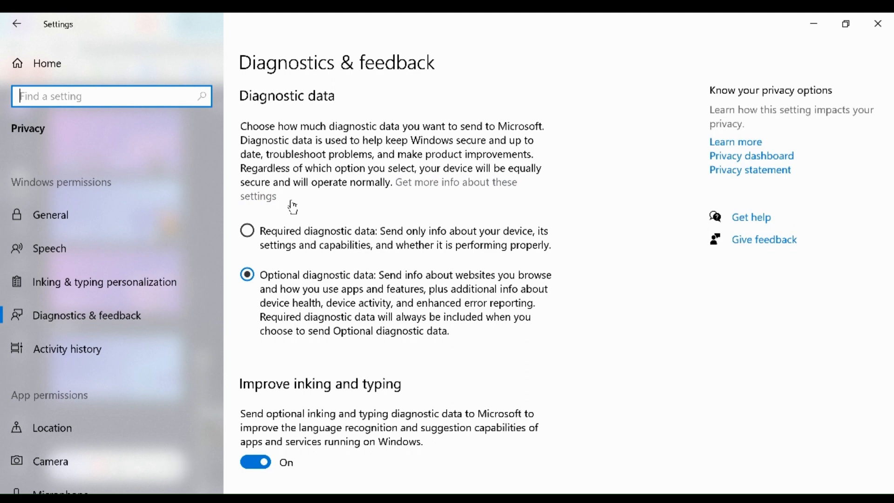
- Limit diagnostic data to Required diagnostic data and review the tailored experiences, diagnostic data viewing and deletion options
left_click(248, 231)
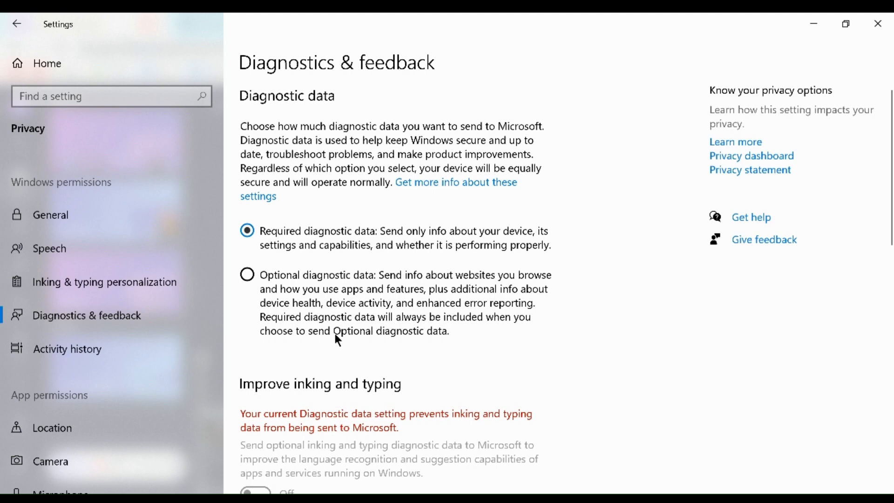
scroll(394, 346, "down", 5)
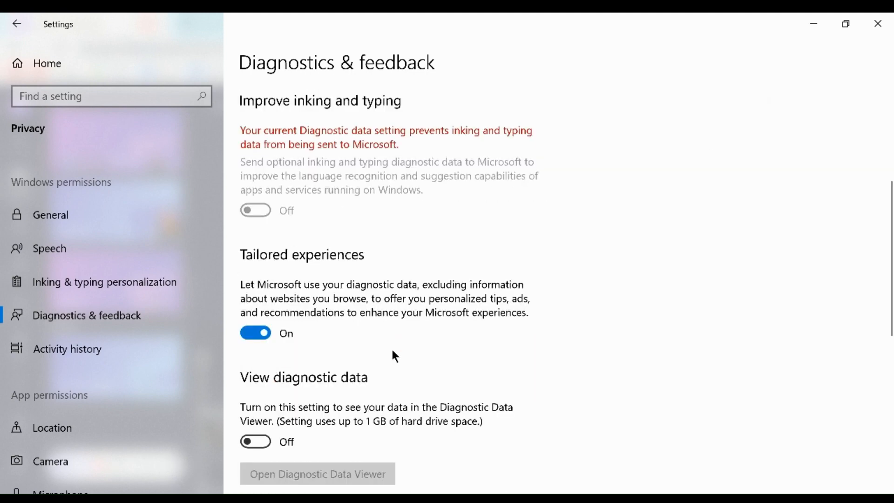
scroll(333, 355, "up", 5)
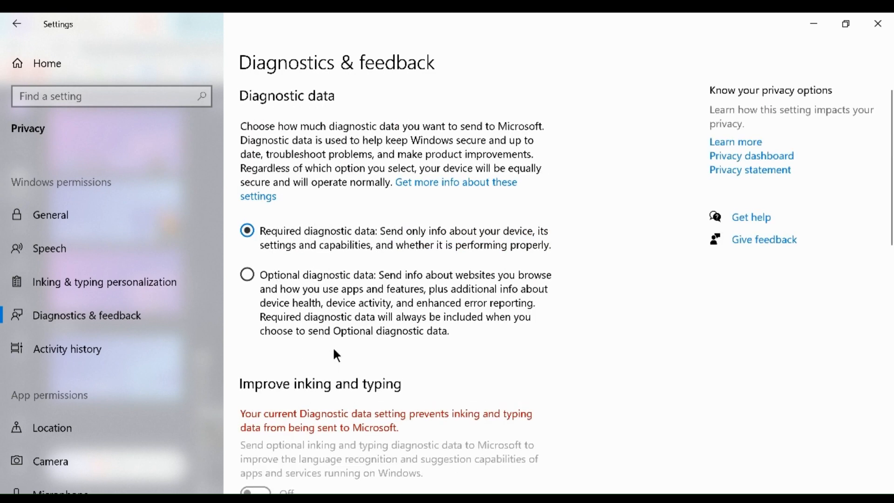
scroll(335, 376, "down", 5)
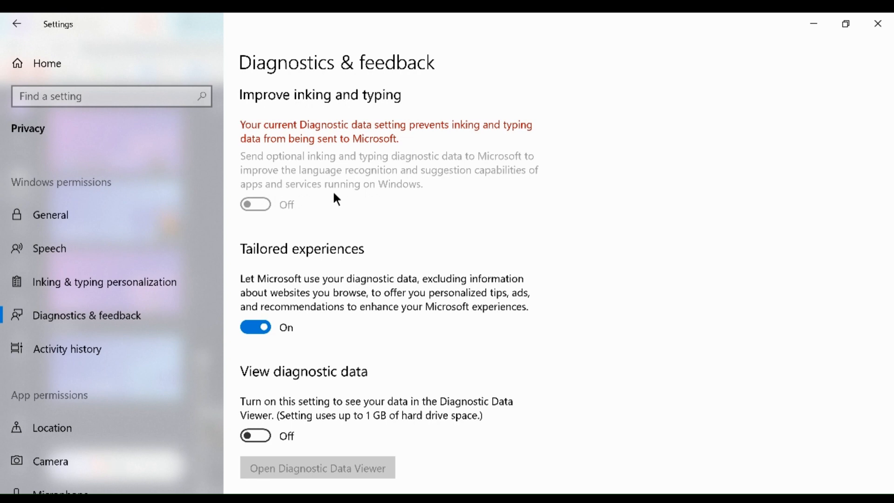
scroll(285, 427, "down", 5)
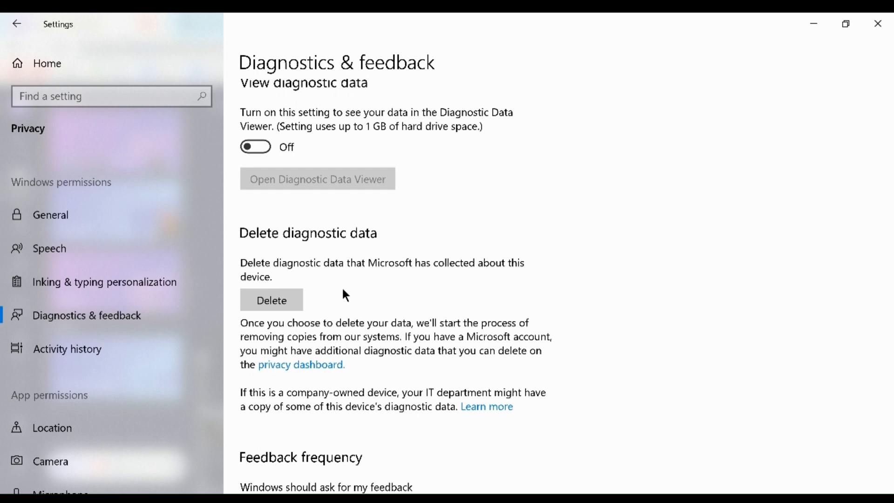
- Follow the privacy dashboard link and close what it opens, and view the feedback frequency choices without changing the selection
left_click(297, 366)
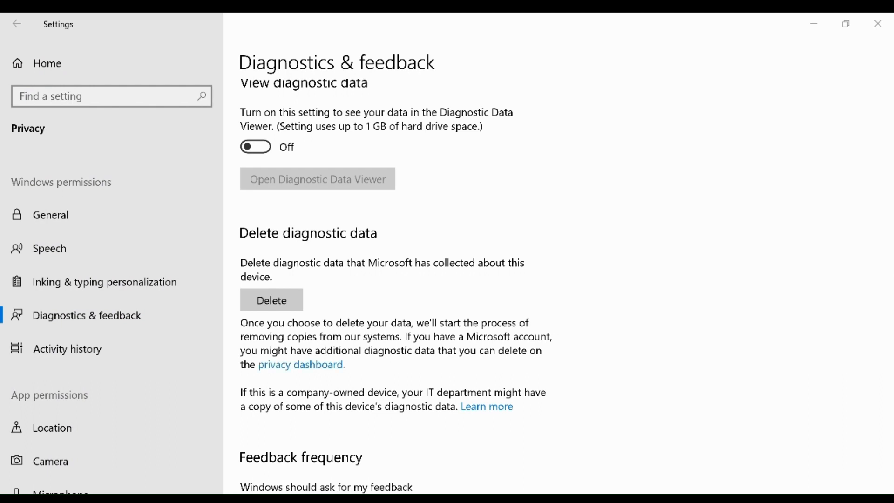
left_click(872, 29)
scroll(388, 389, "down", 3)
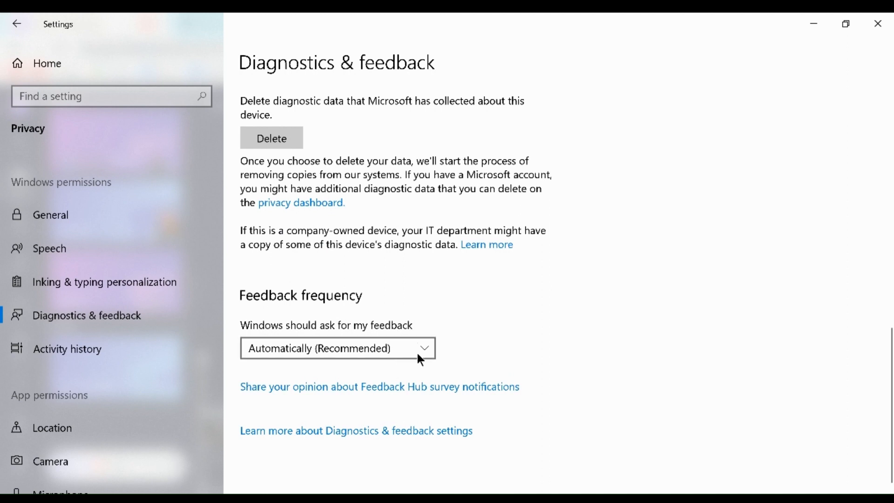
left_click(431, 351)
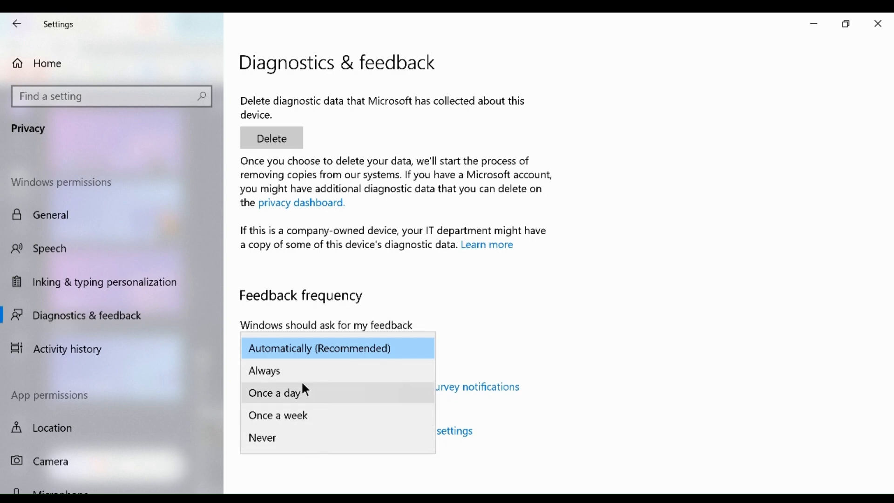
left_click(494, 351)
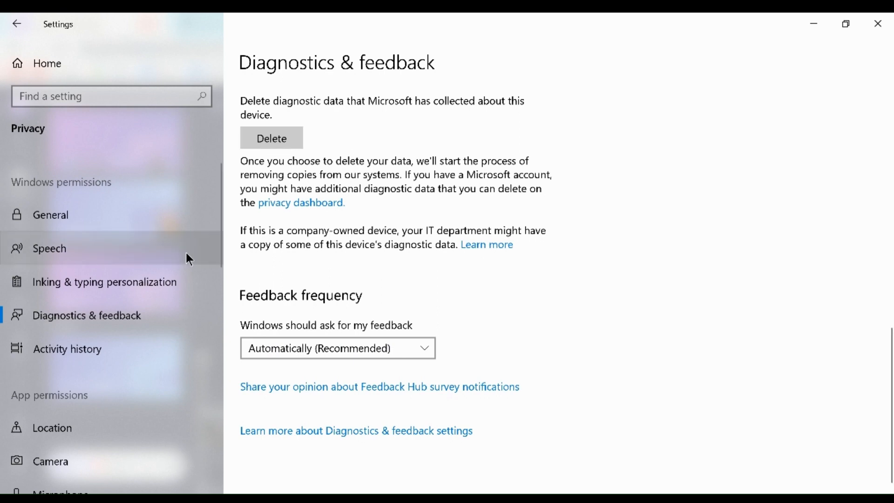
- Open the Notifications privacy page, turn off user notification access for this device and look over the page's app access options
scroll(114, 340, "down", 5)
left_click(98, 361)
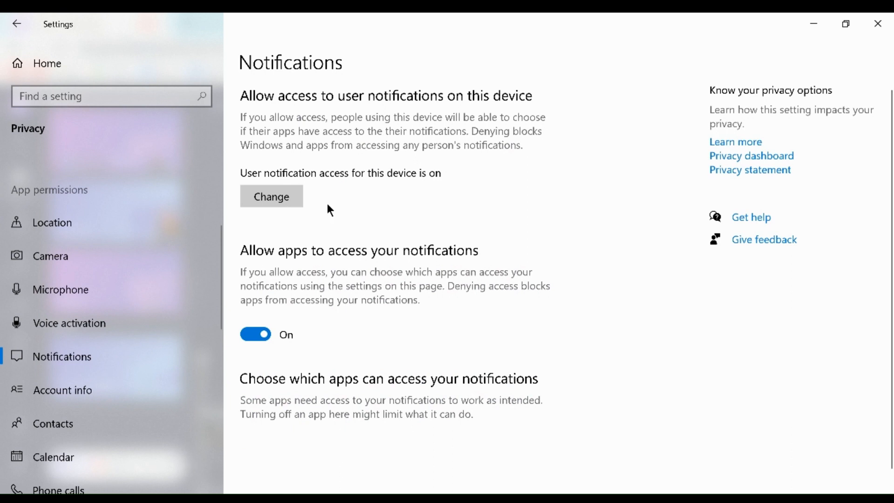
left_click(290, 201)
left_click(213, 155)
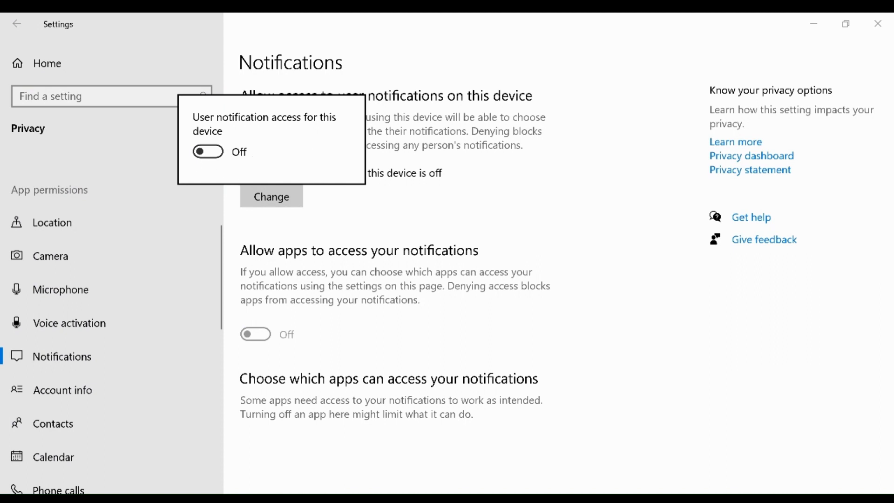
left_click(326, 241)
scroll(345, 370, "down", 1)
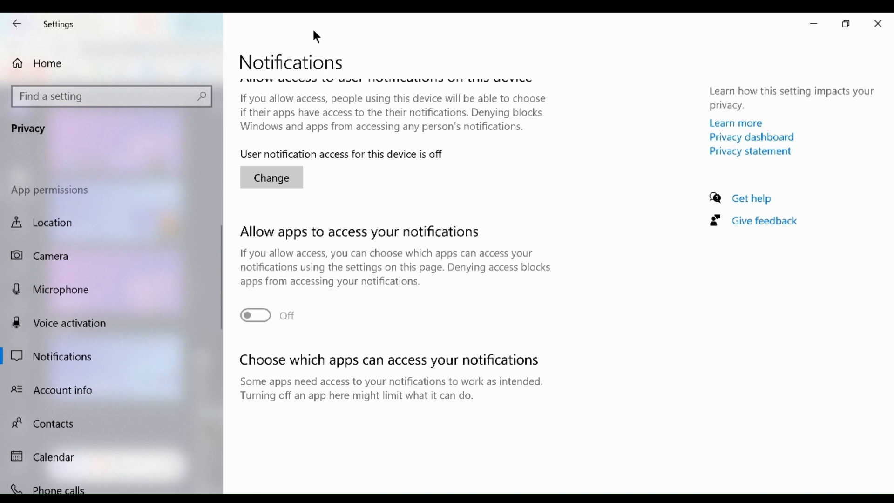
scroll(281, 293, "up", 1)
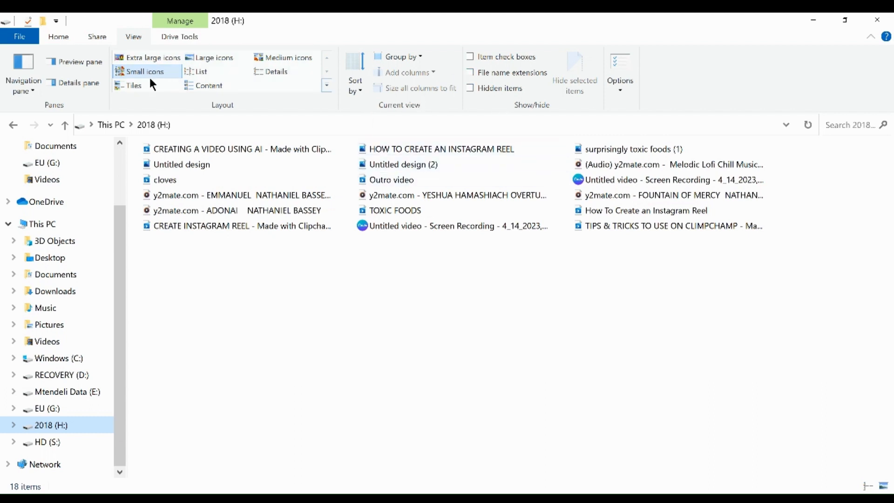
- Turn on item check boxes for the 2018 (H:) drive and show file name extensions, hiding and reshowing the extensions once
left_click(103, 35)
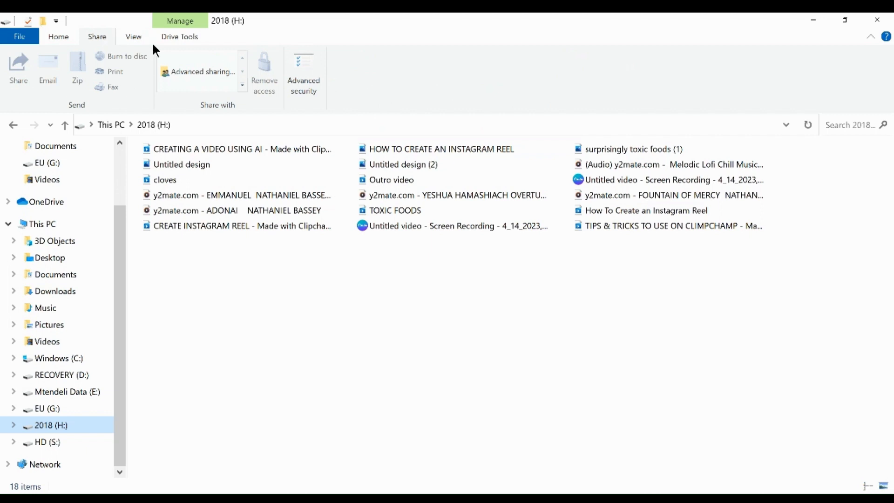
left_click(134, 40)
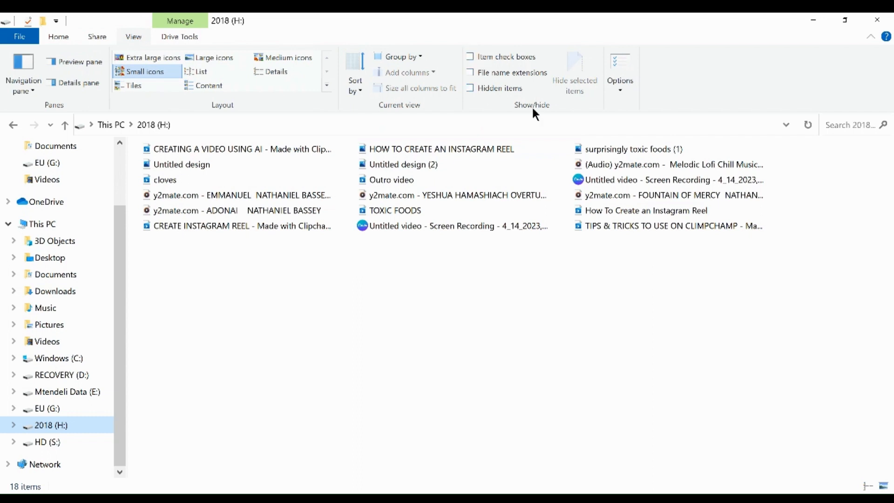
left_click(471, 57)
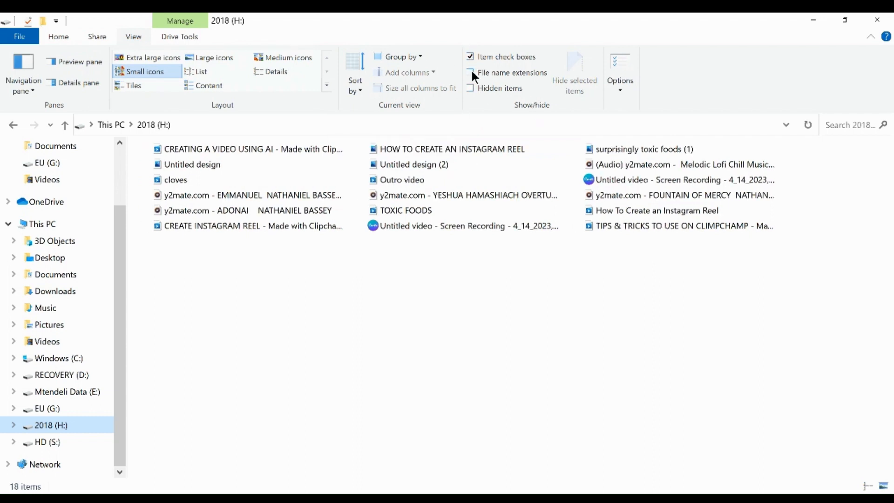
left_click(471, 74)
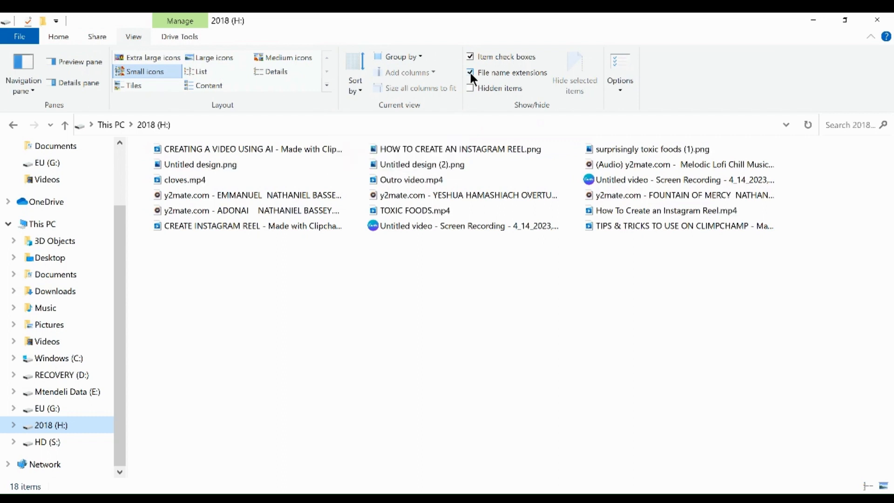
left_click(471, 72)
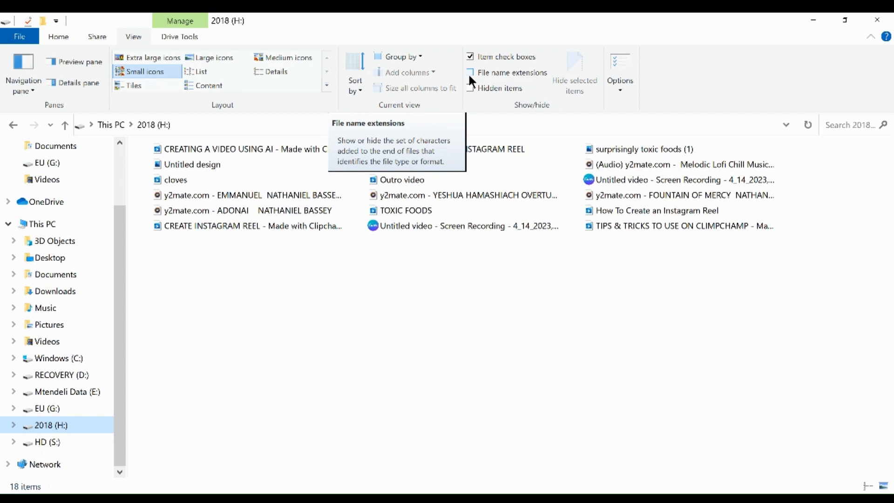
left_click(471, 73)
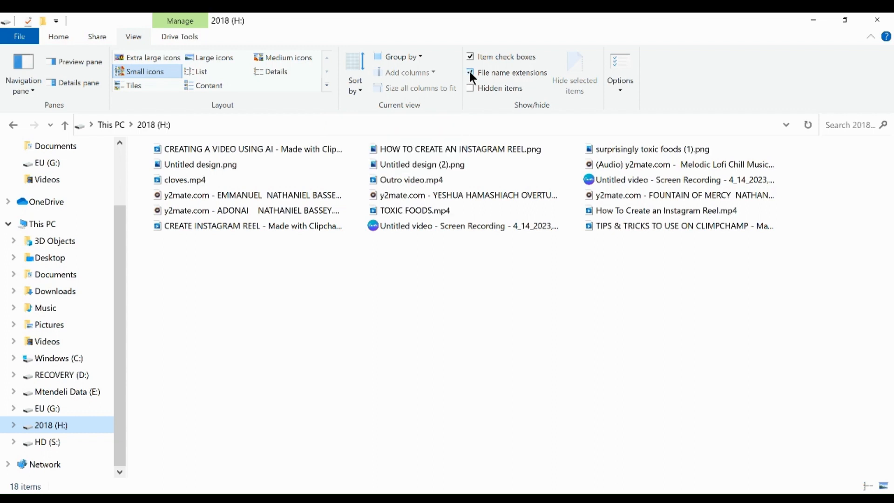